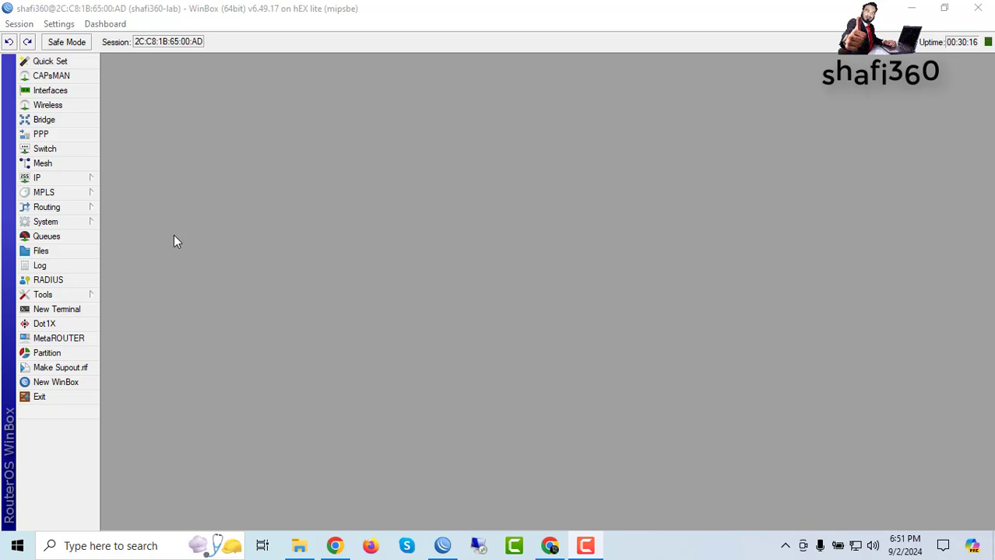
- Open the System menu for the hEX lite router running RouterOS 6.49.17
left_click(45, 223)
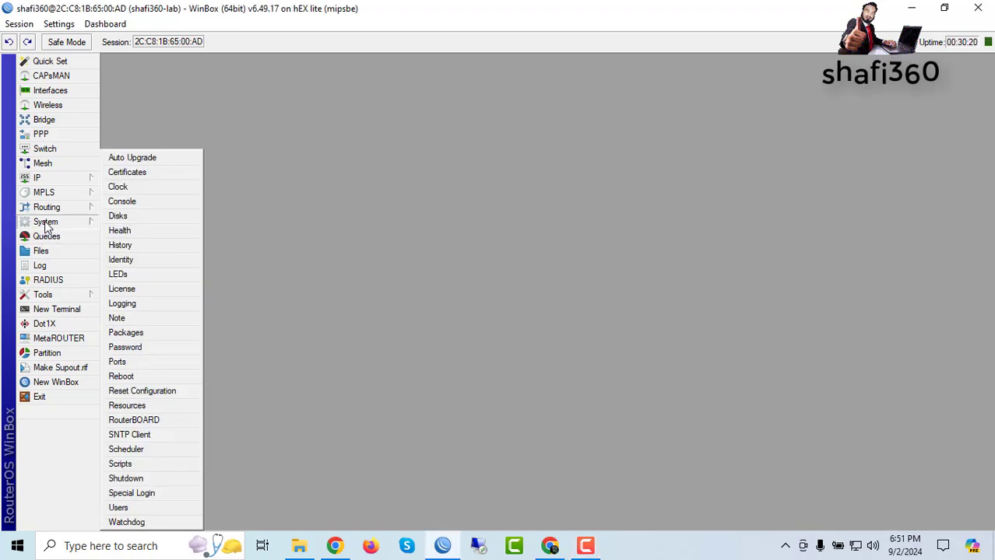
left_click(136, 334)
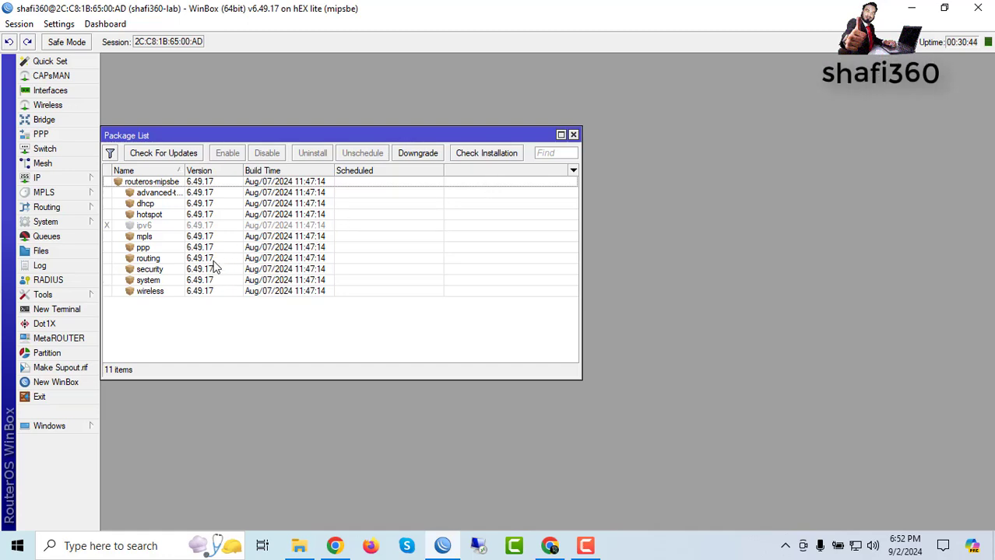
left_click(47, 223)
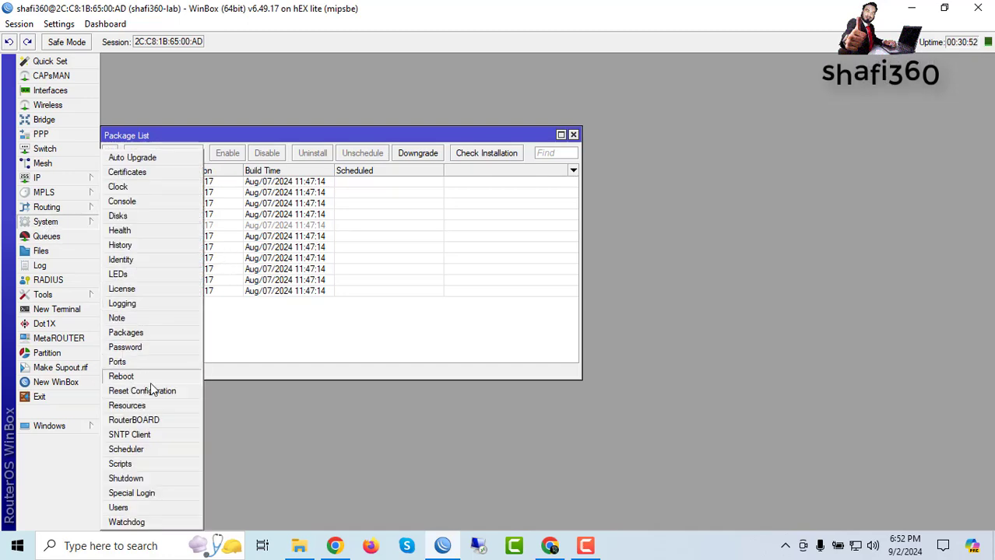
left_click(126, 406)
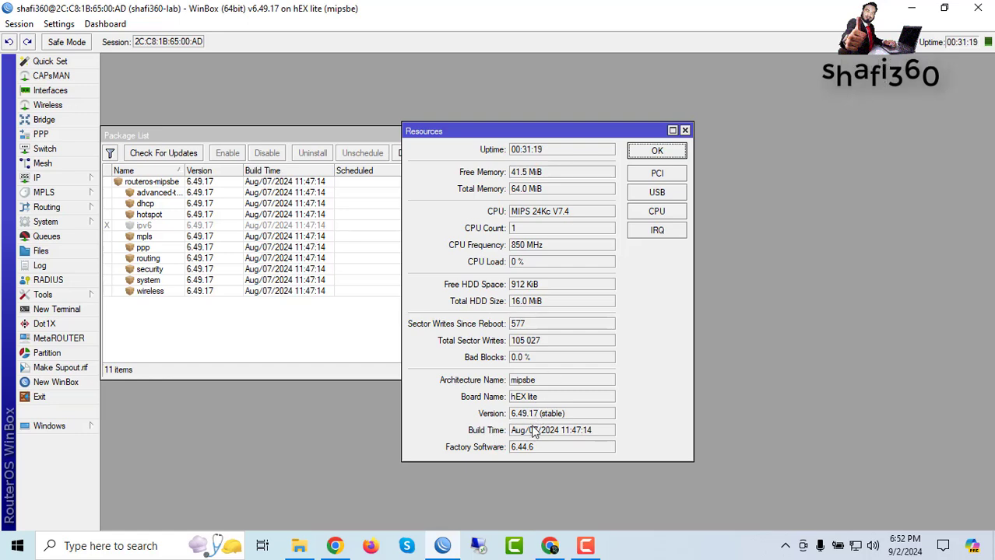
left_click(658, 152)
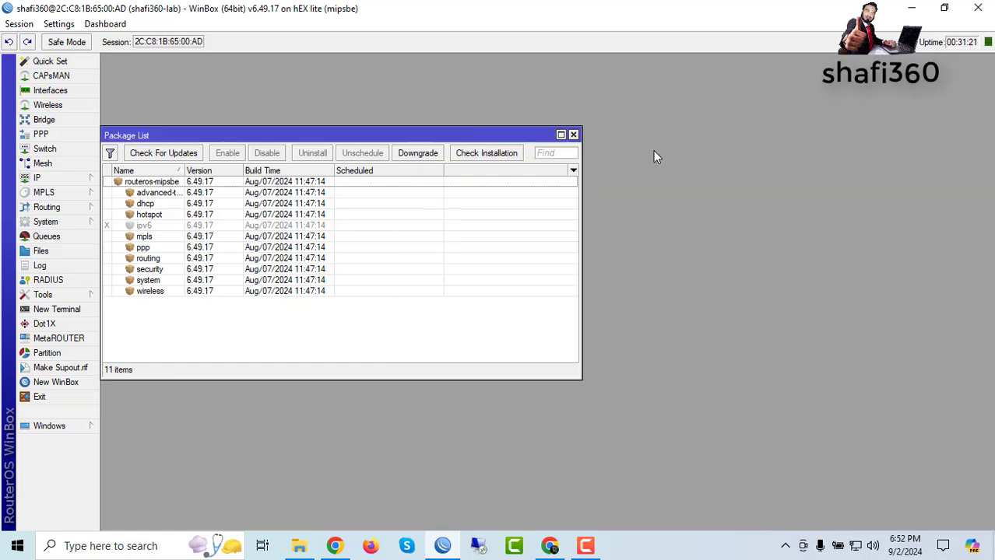
left_click(572, 135)
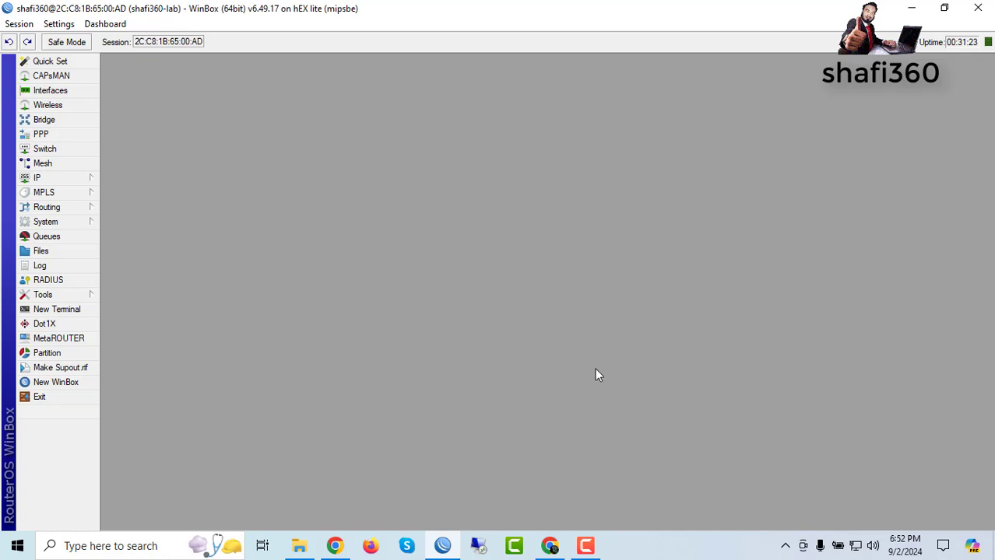
- Load the mikrotik.com homepage in Chrome
mouse_move(548, 541)
left_click(579, 506)
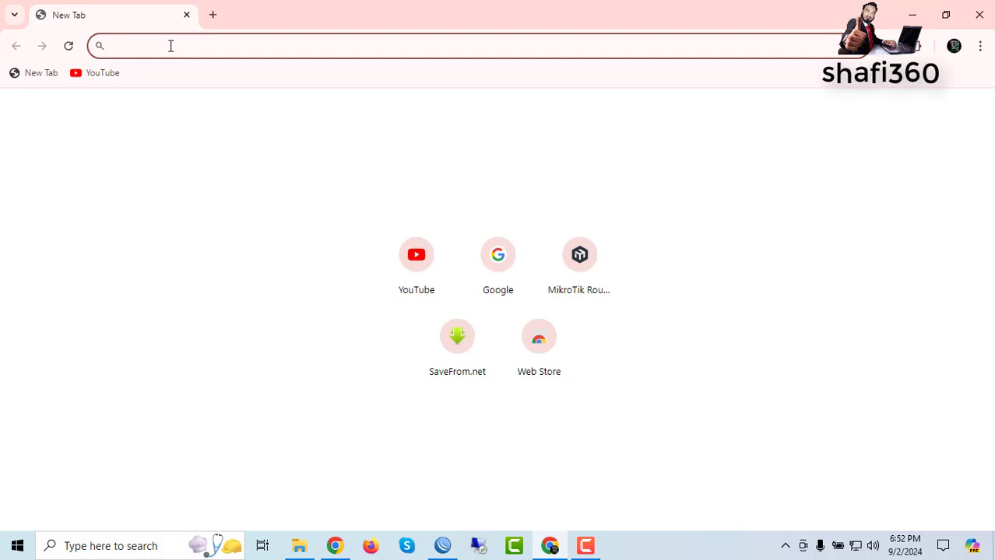
type("mikrotik.com")
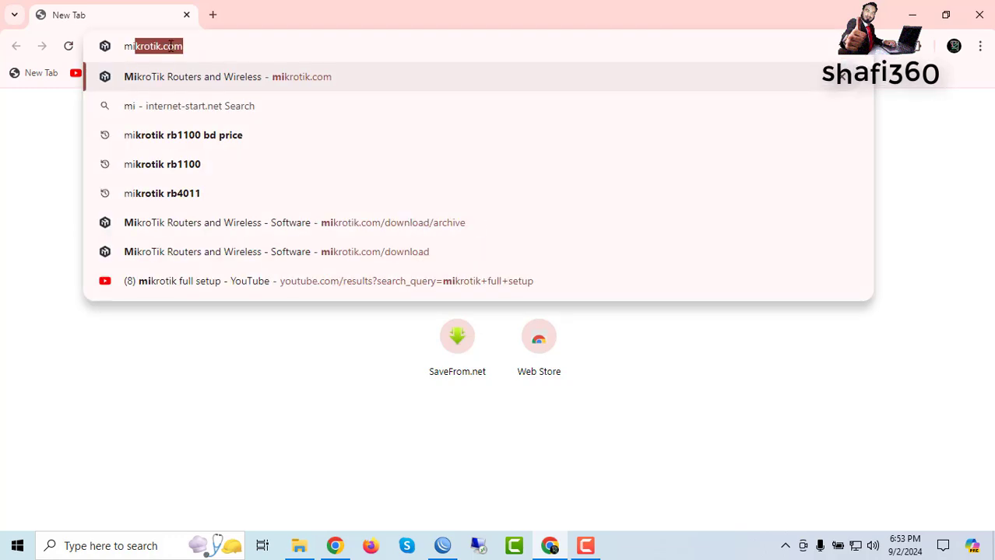
key("Return")
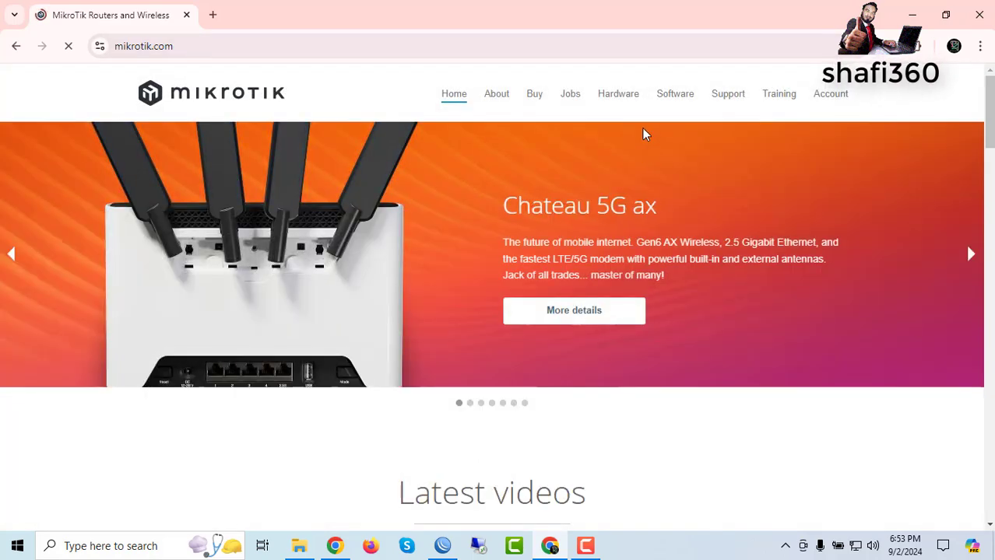
- Open Software > Download archive and expand release 6.49.11 to list its files
left_click(671, 100)
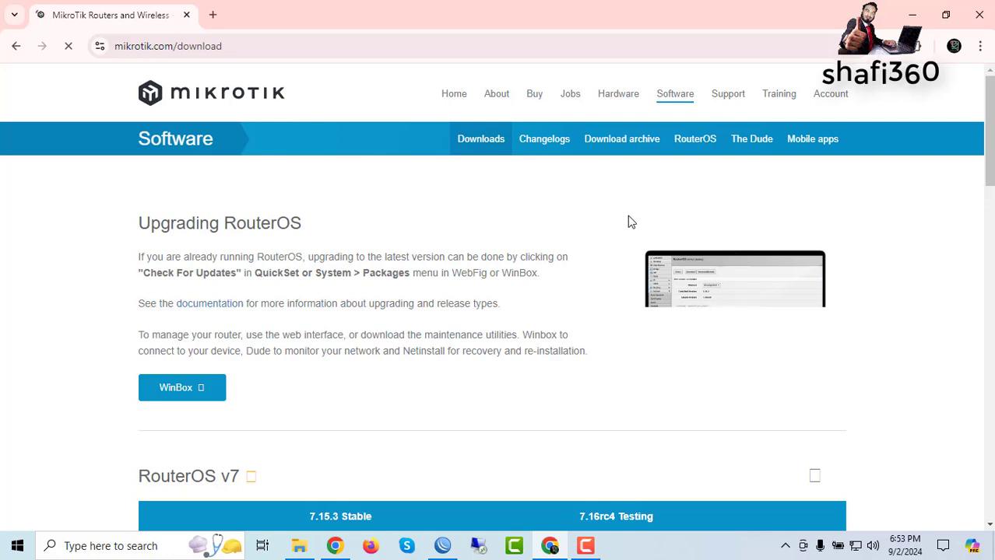
left_click(617, 146)
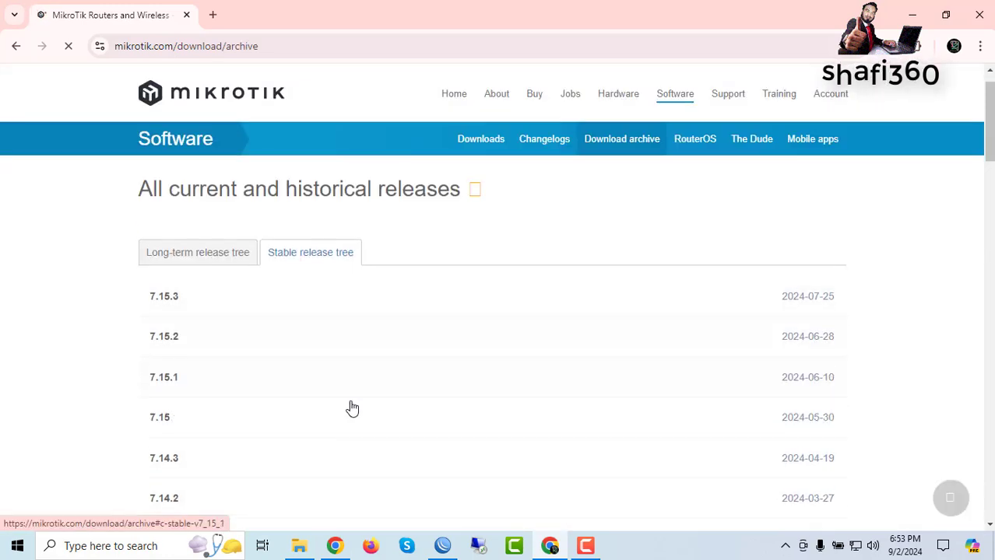
scroll(353, 409, "down", 1)
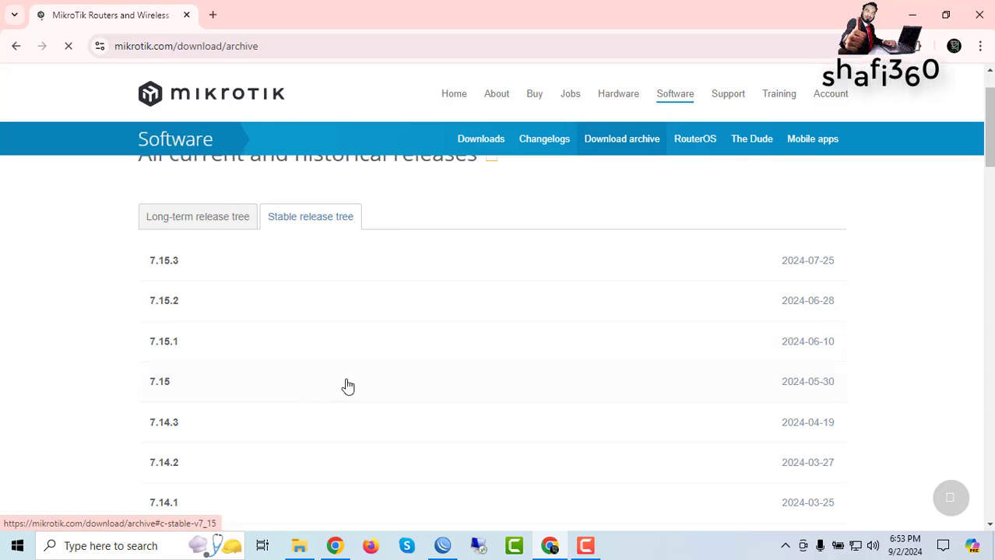
scroll(344, 386, "down", 2)
scroll(340, 401, "down", 4)
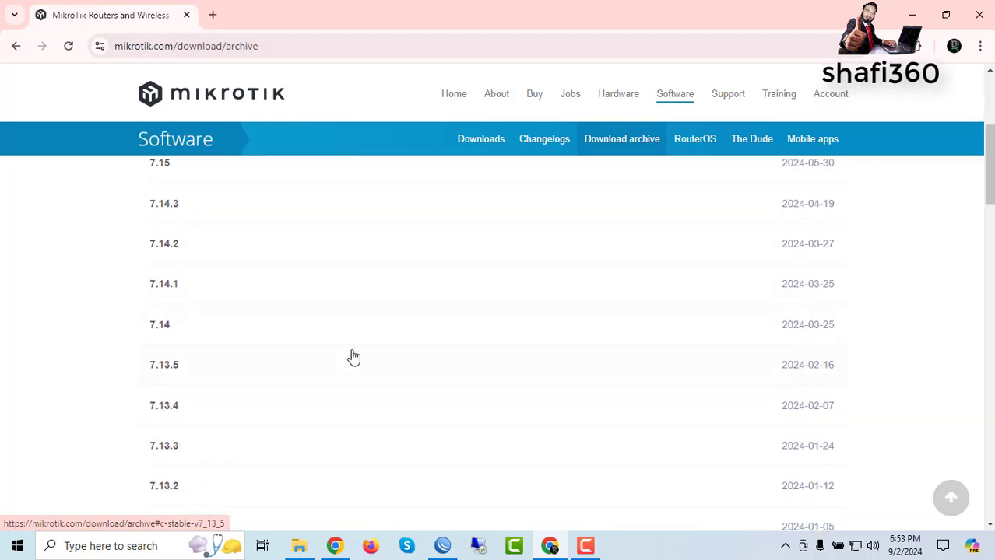
scroll(340, 393, "down", 7)
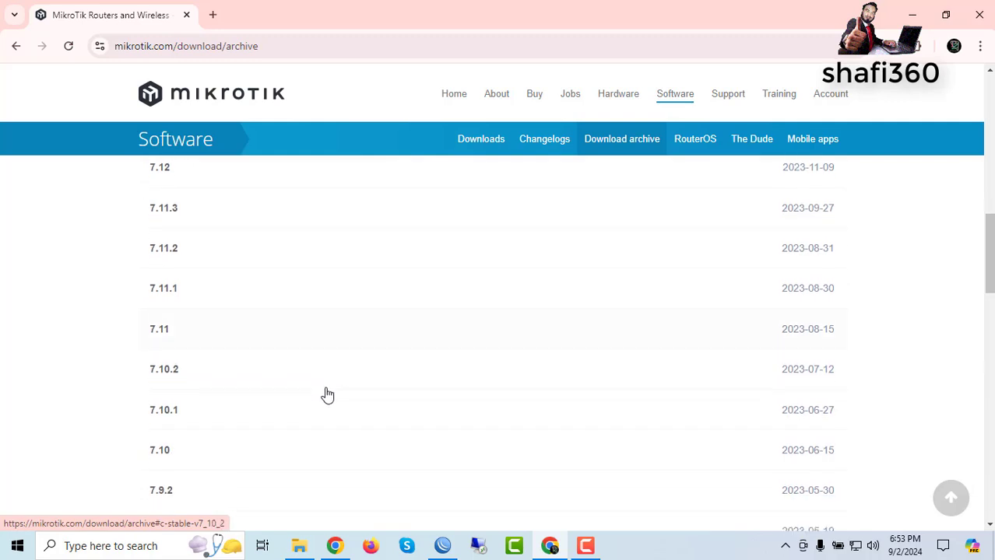
scroll(399, 396, "down", 20)
scroll(206, 378, "up", 2)
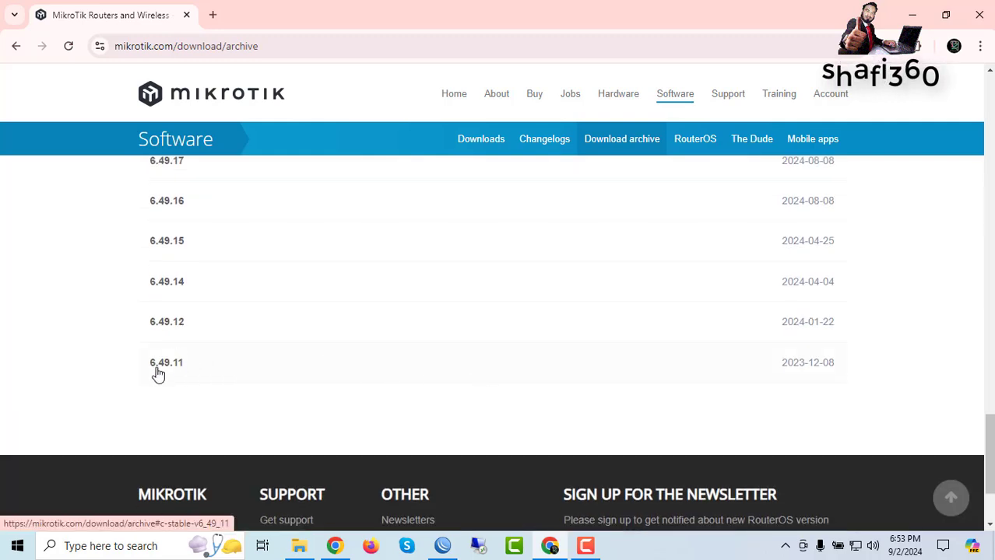
left_click(196, 370)
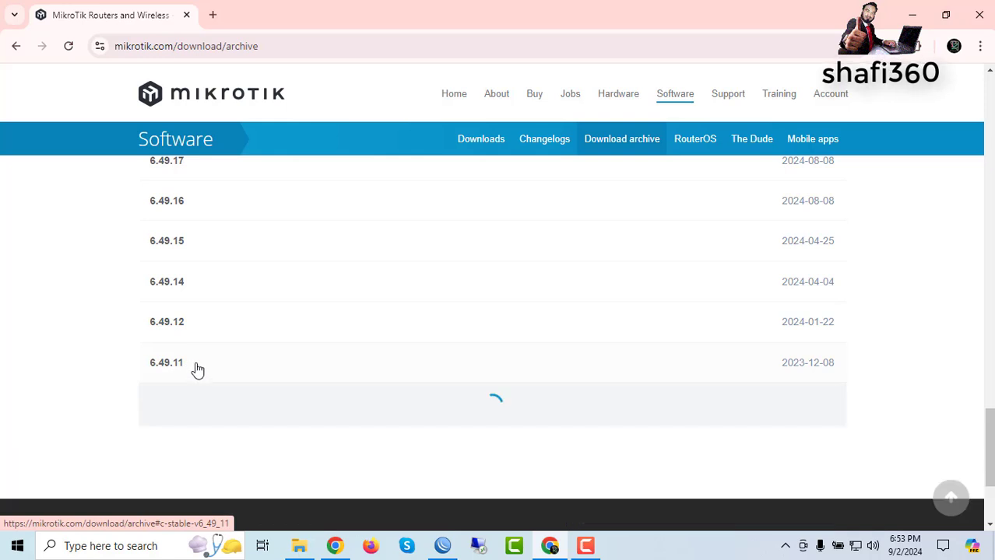
scroll(373, 378, "down", 3)
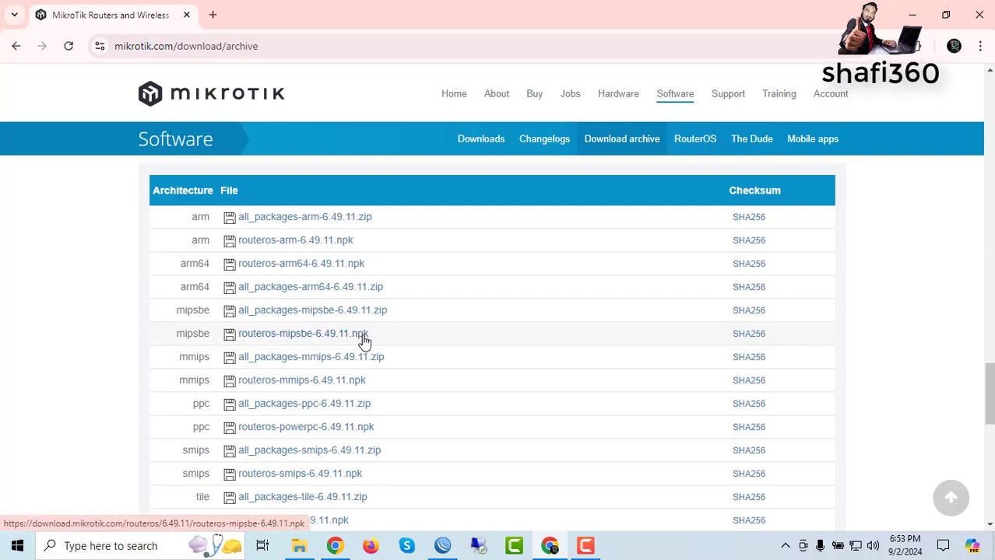
- Download routeros-mipsbe-6.49.11.npk and show it in the Downloads folder
left_click(300, 340)
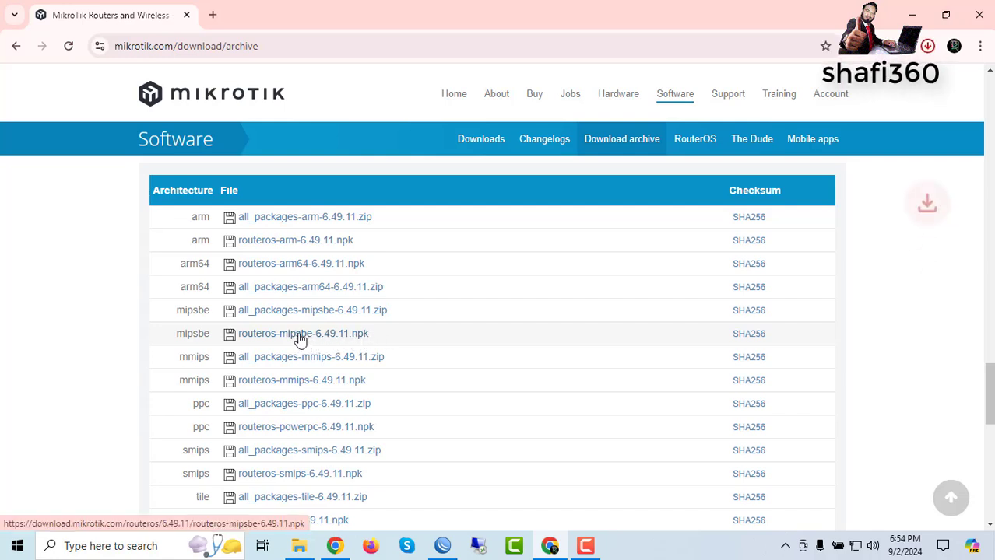
left_click(929, 48)
left_click(783, 148)
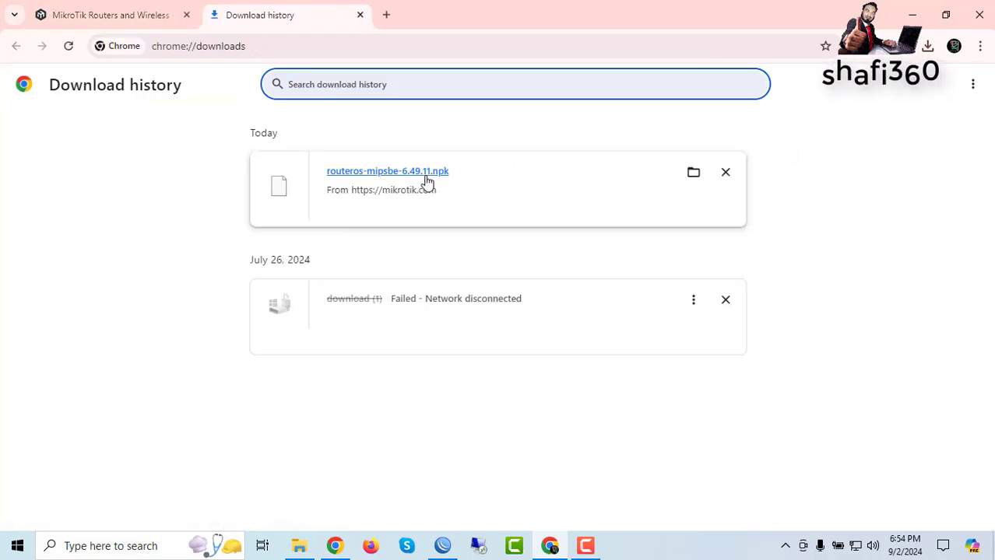
left_click(694, 174)
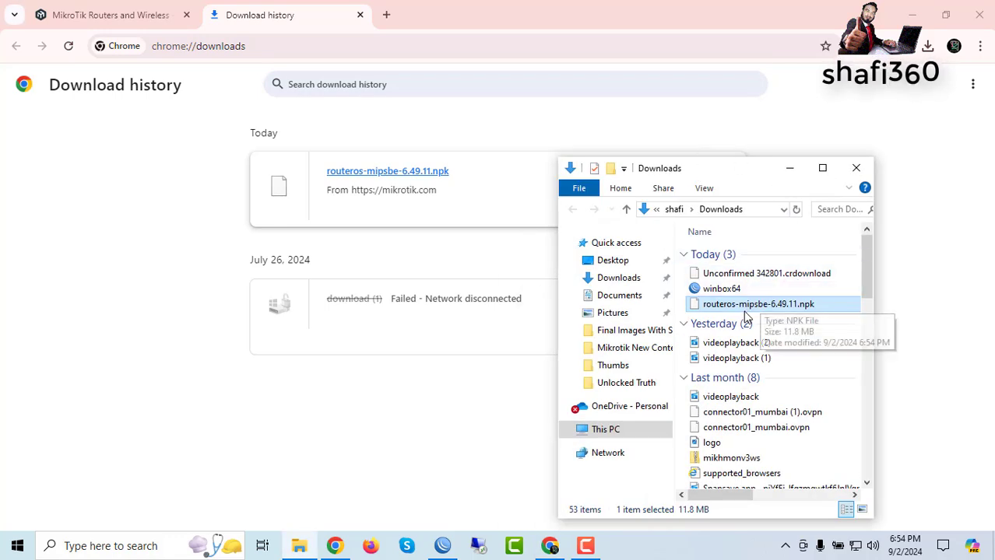
- Copy routeros-mipsbe-6.49.11.npk from the Downloads folder
right_click(729, 306)
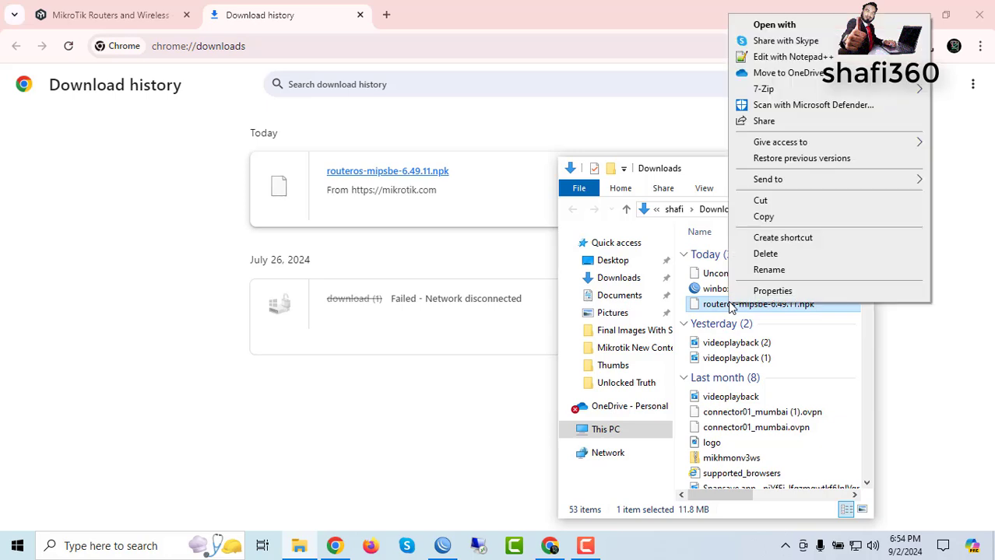
left_click(765, 219)
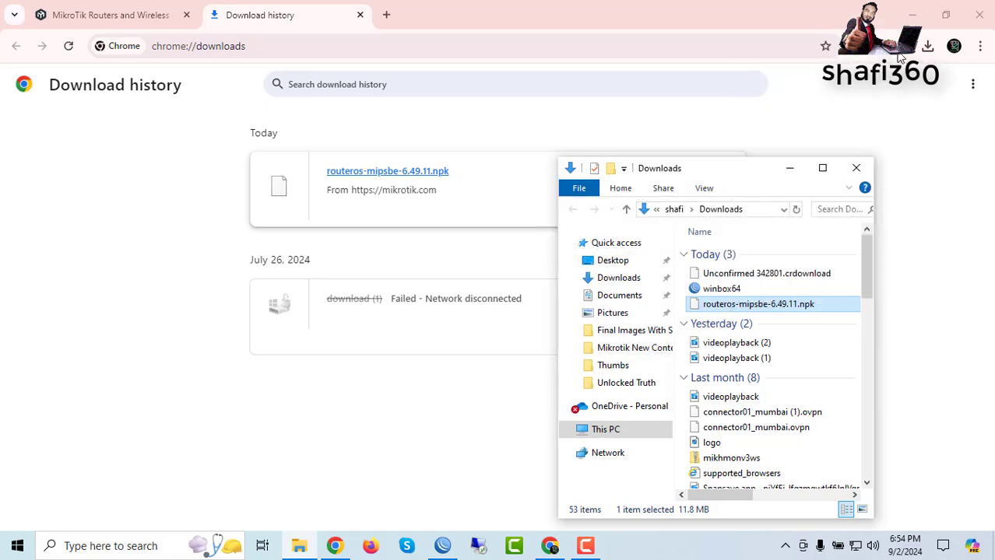
right_click(705, 545)
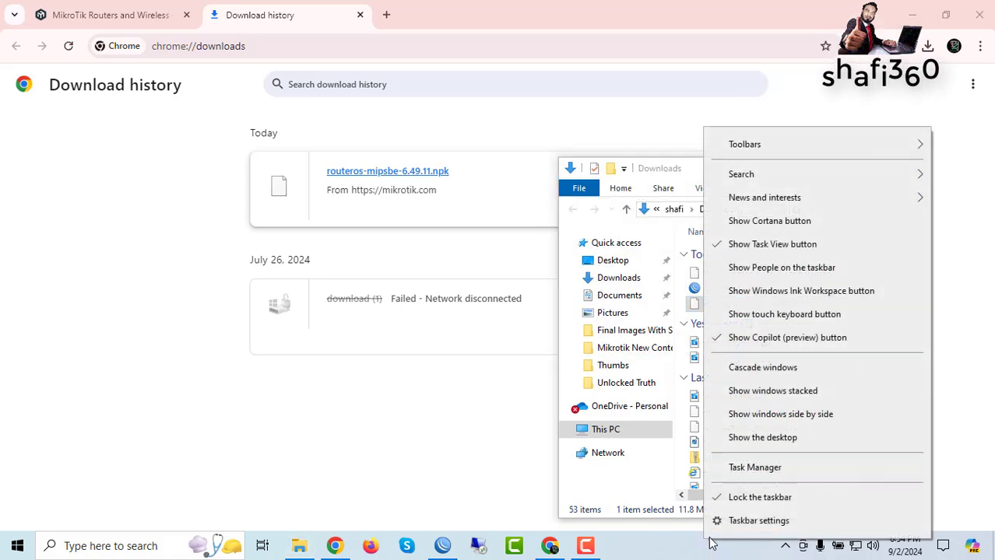
- Paste routeros-mipsbe-6.49.11.npk onto the desktop, replacing the older copy, then return to WinBox
left_click(754, 438)
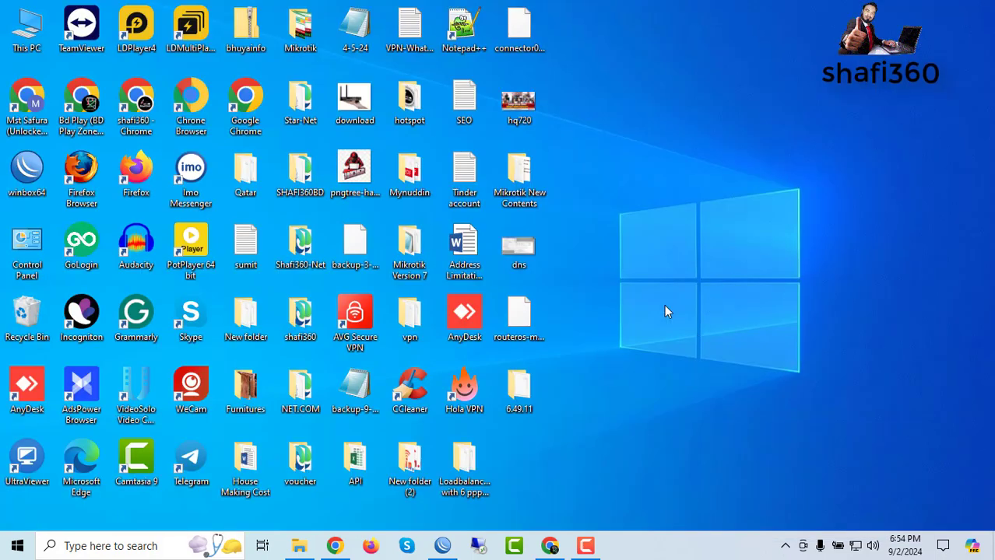
left_click_drag(537, 313, 661, 373)
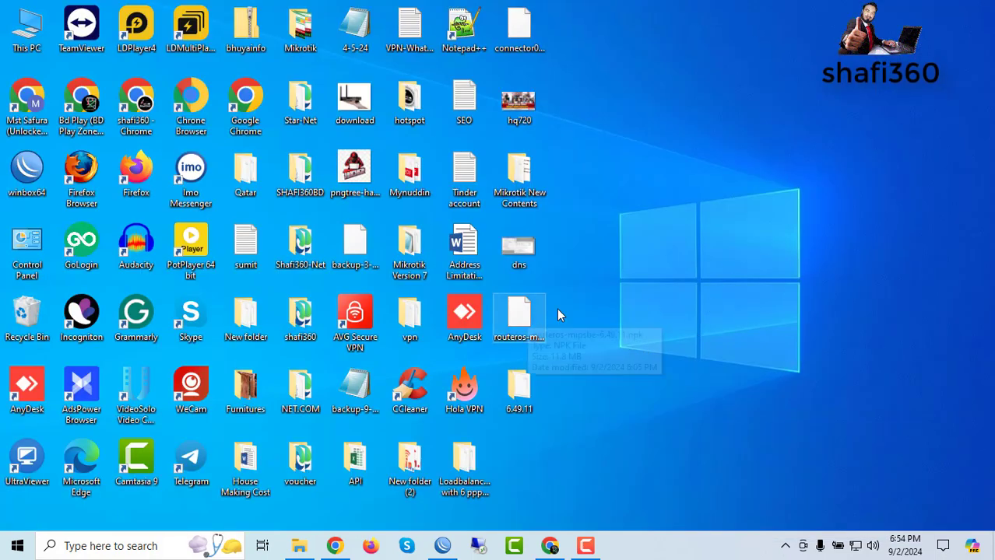
right_click(728, 277)
left_click(764, 335)
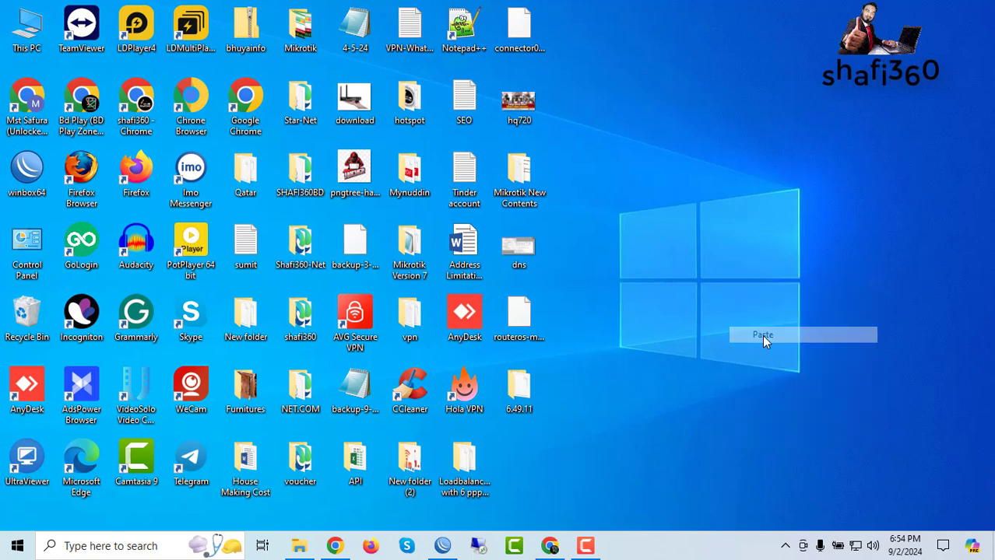
left_click(458, 175)
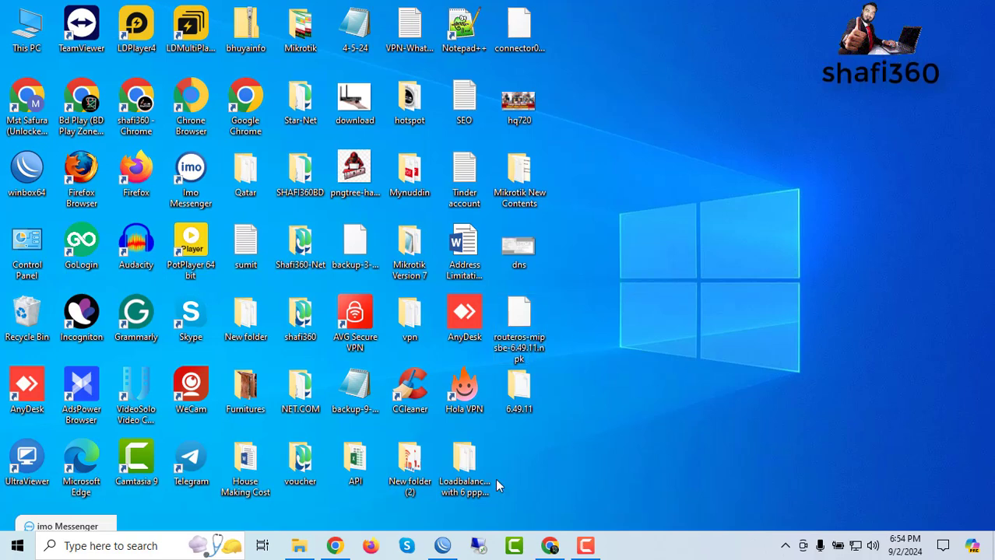
left_click(443, 546)
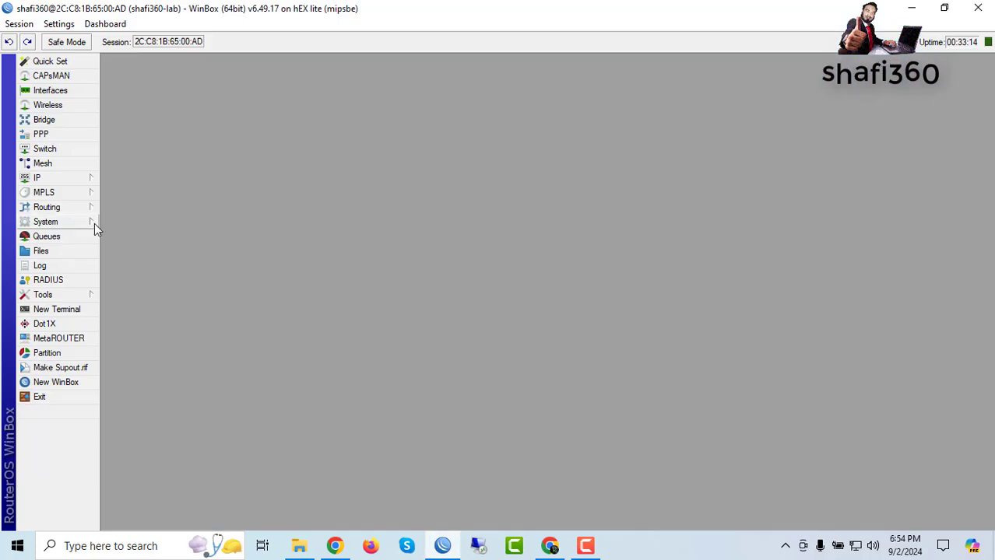
- Drag routeros-mipsbe-6.49.11.npk from the desktop into the router's File List
left_click(40, 252)
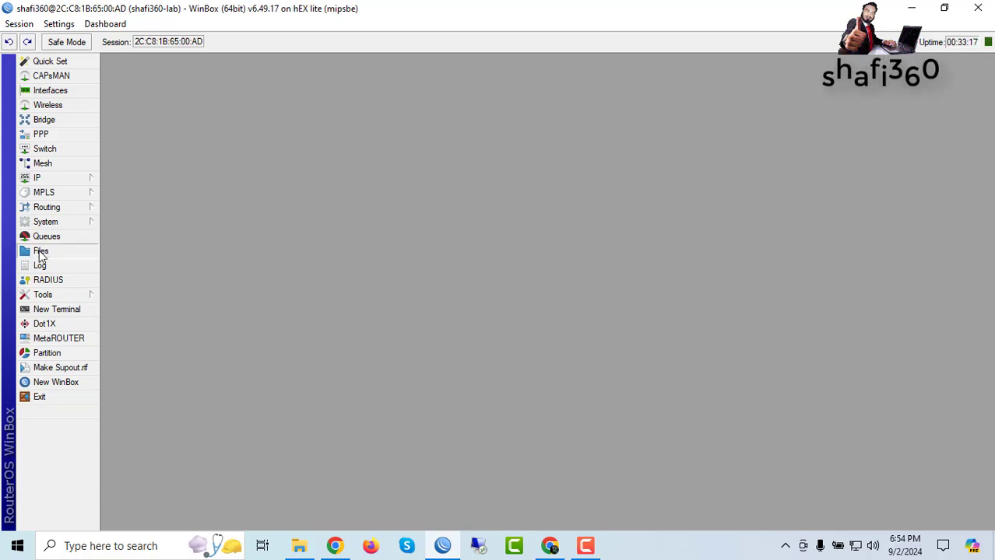
left_click_drag(508, 252, 511, 177)
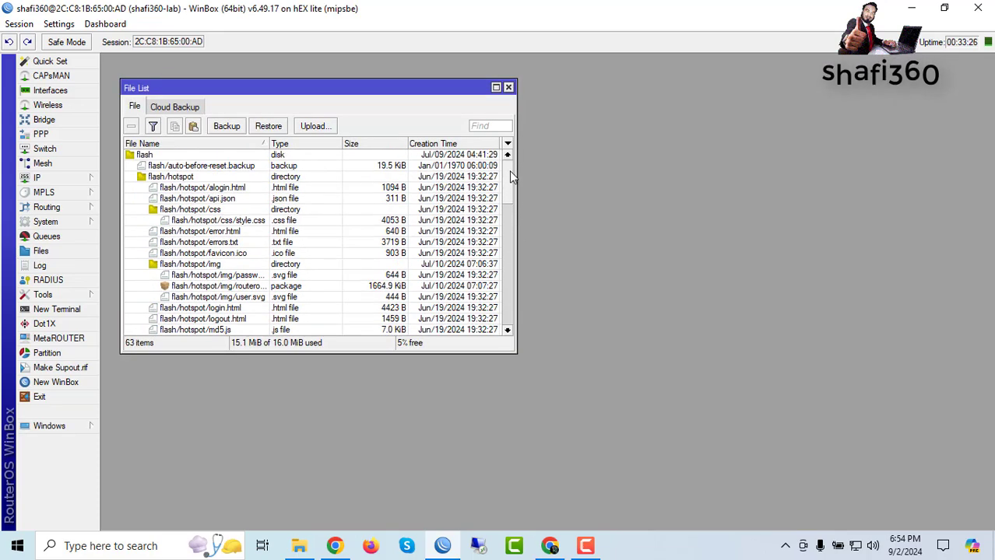
left_click(944, 7)
left_click_drag(524, 340, 327, 314)
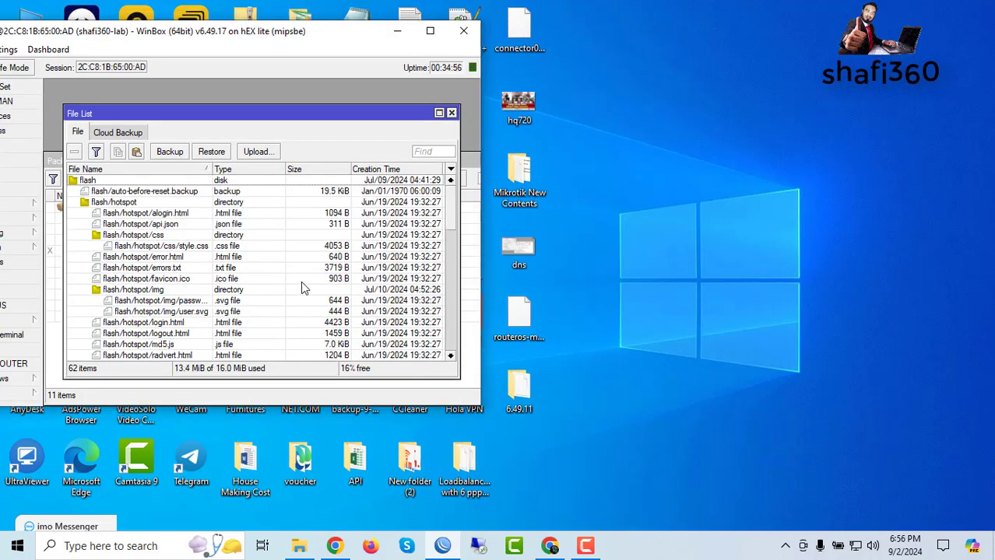
left_click(452, 113)
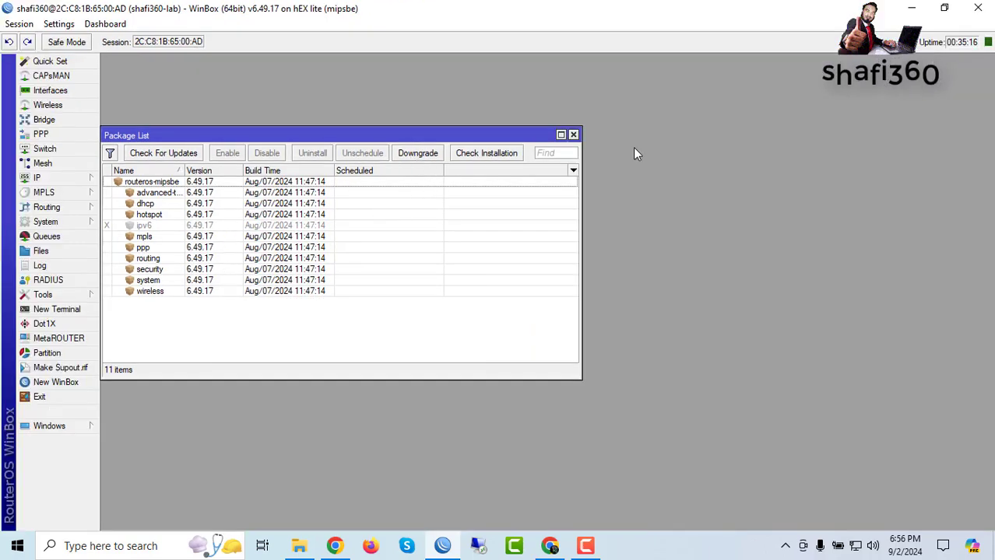
- Downgrade the 6.49.17 packages from System > Packages and confirm the reboot
left_click(572, 135)
left_click(48, 224)
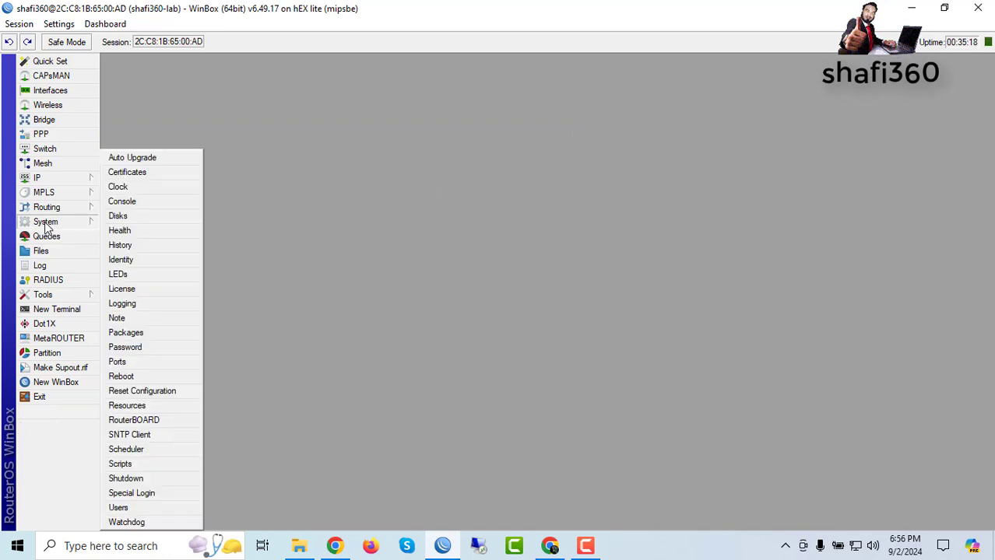
left_click(127, 332)
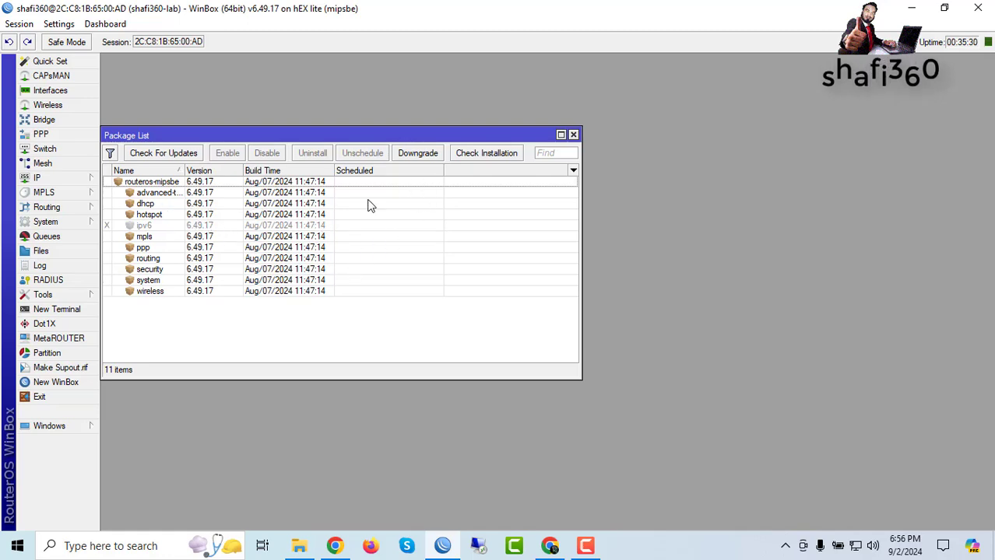
left_click(418, 154)
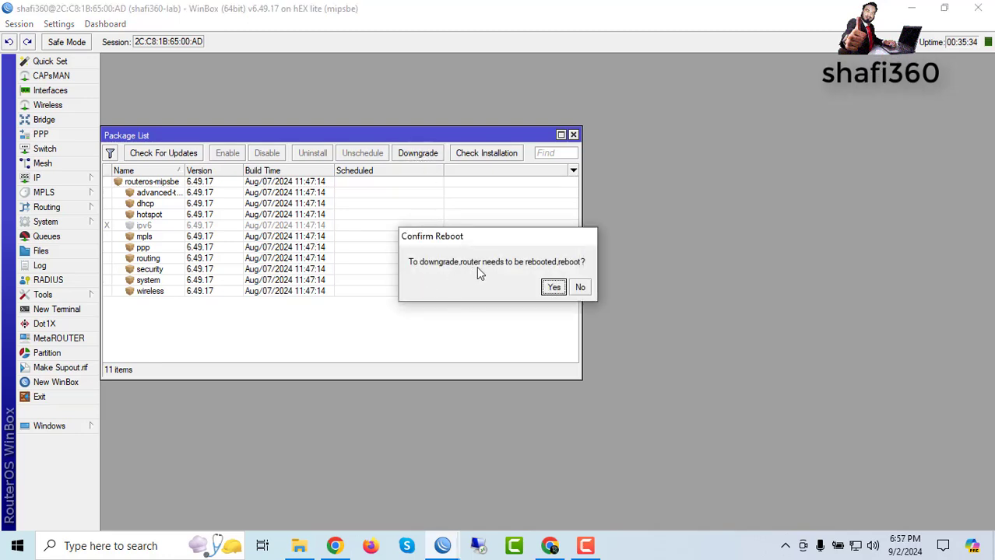
left_click(554, 289)
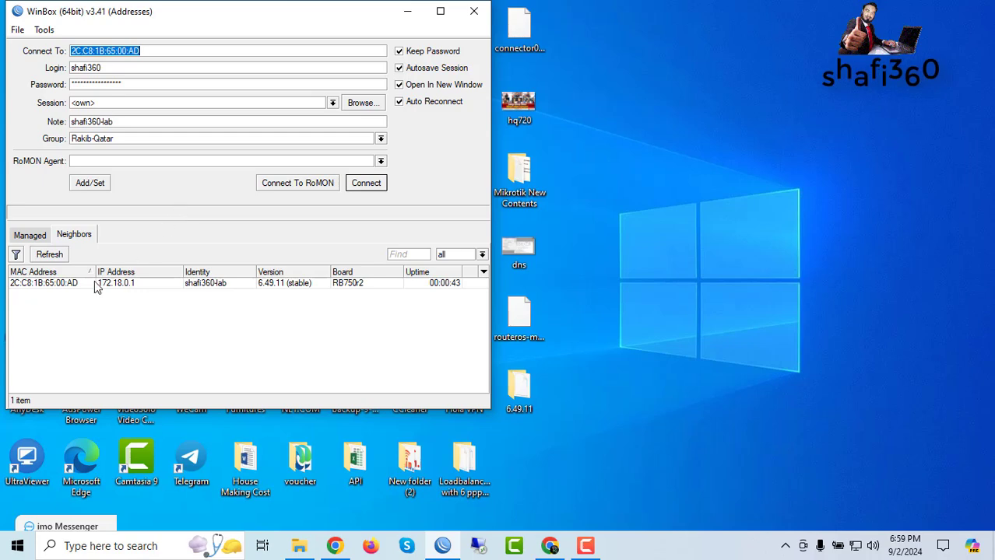
- Reconnect to the rebooted hEX lite from the Neighbors list and check it reports 6.49.11
left_click(37, 285)
left_click(365, 184)
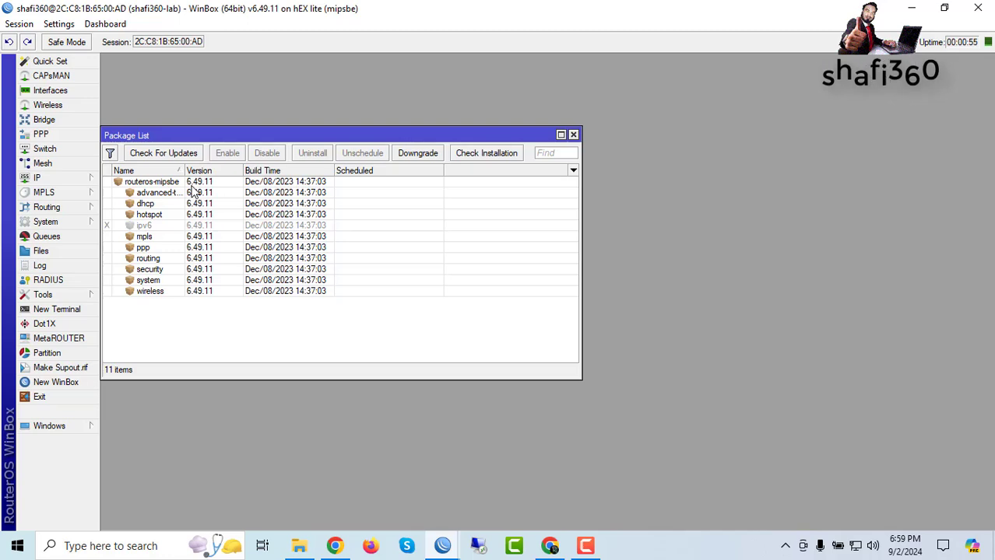
left_click(43, 226)
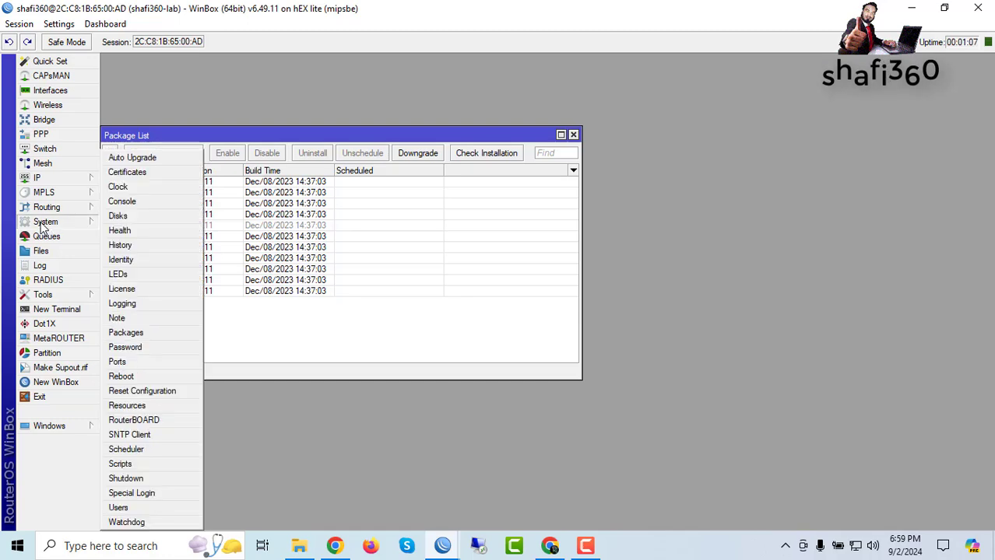
- Upgrade the RouterBOARD firmware to 6.49.11 and choose System > Reboot
left_click(148, 421)
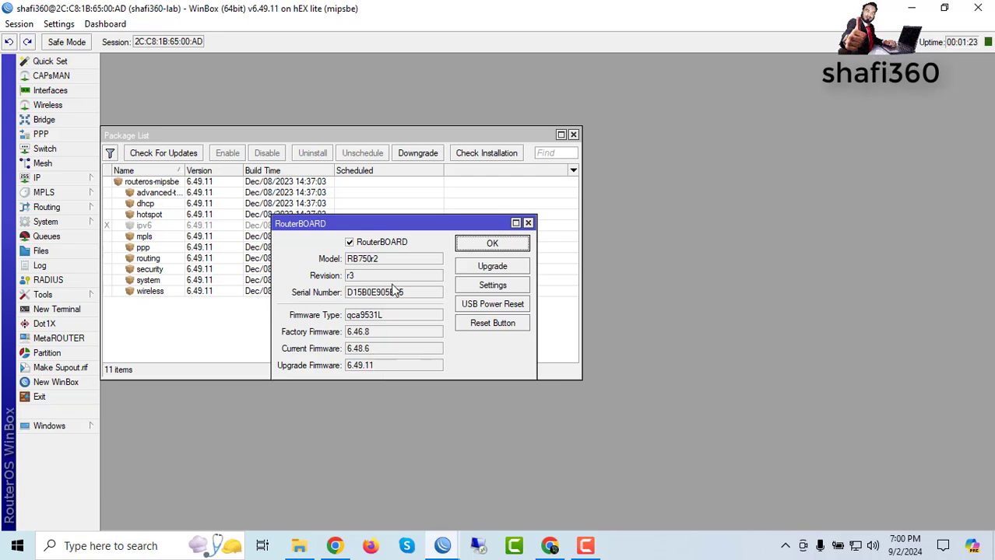
left_click(492, 268)
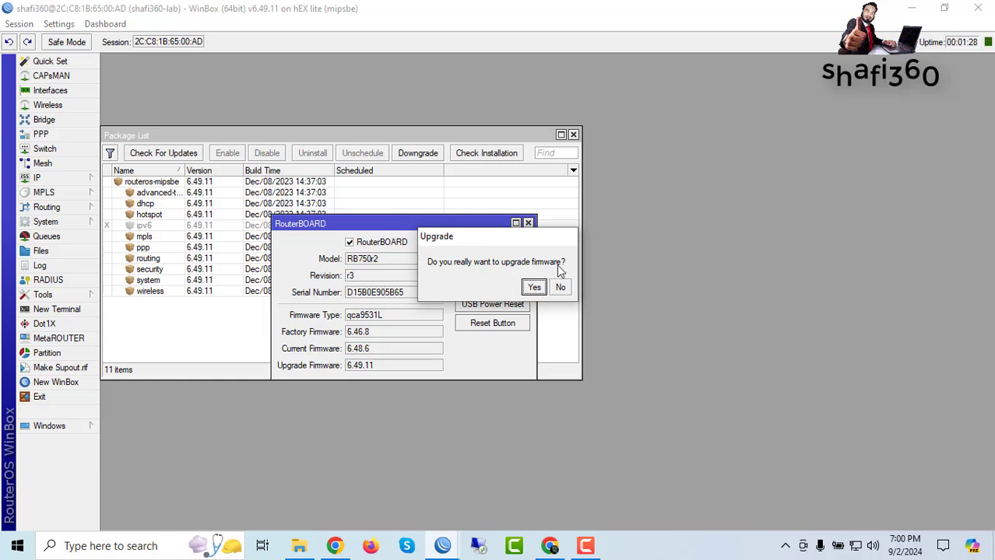
left_click(534, 288)
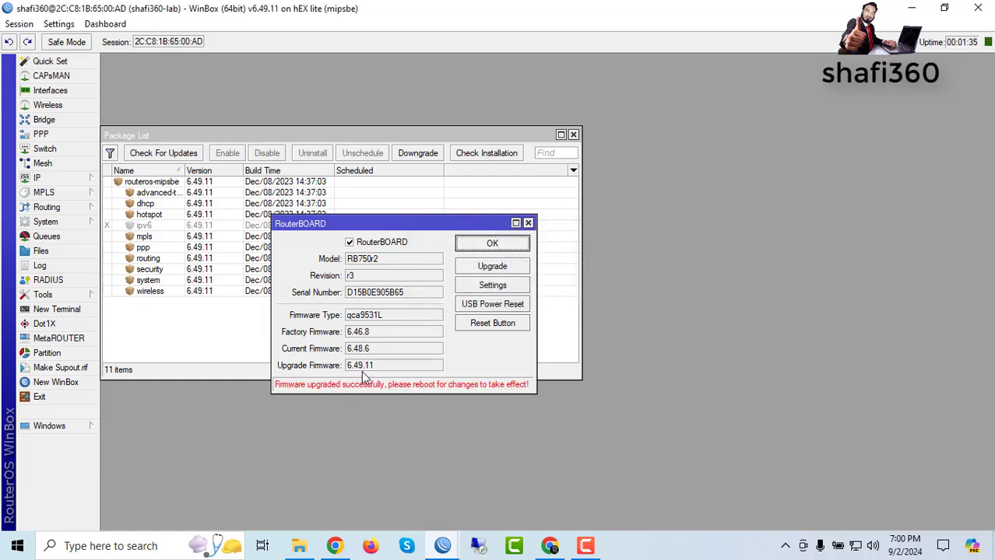
left_click(45, 222)
left_click(128, 376)
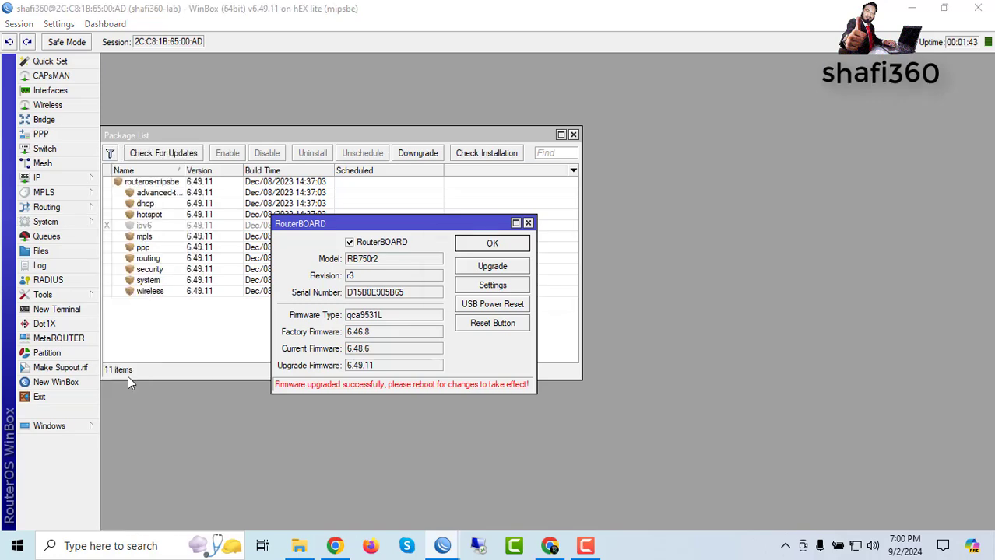
- Confirm the reboot, verify Current Firmware reads 6.49.11, and close the RouterBOARD window
left_click(581, 286)
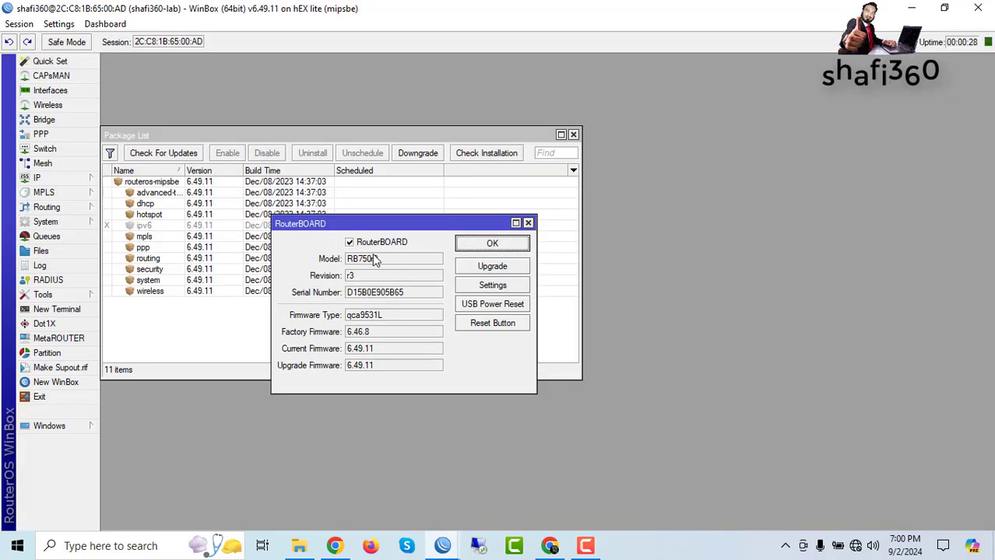
left_click(355, 348)
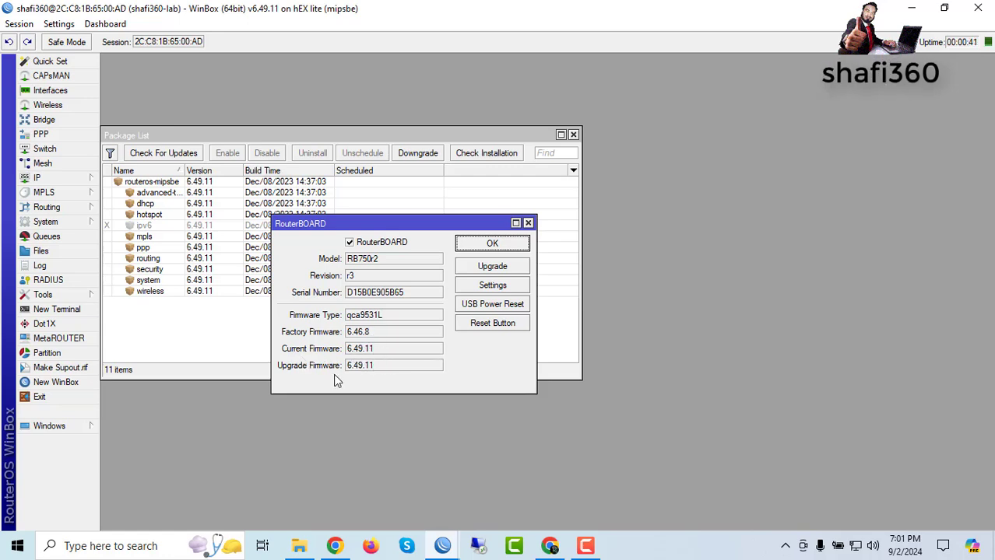
left_click(486, 246)
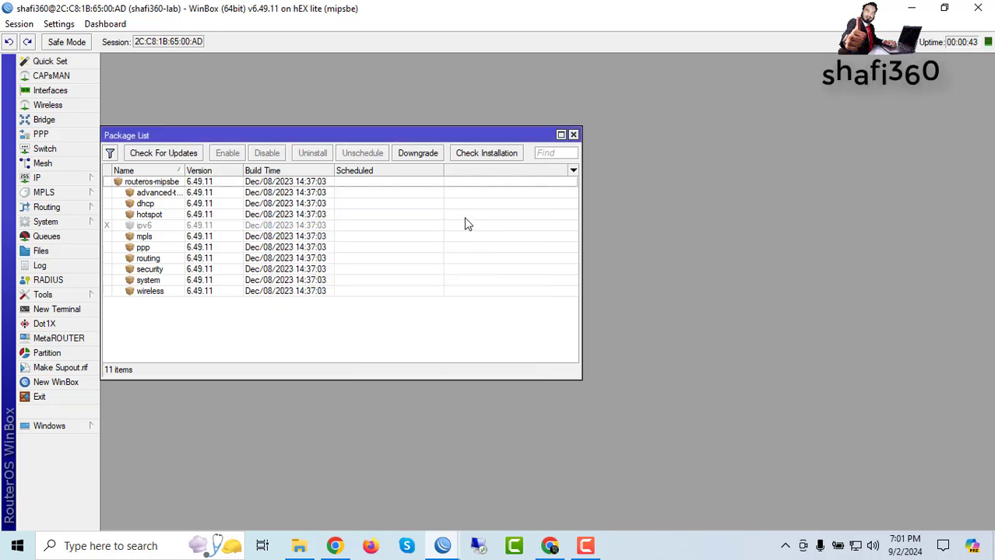